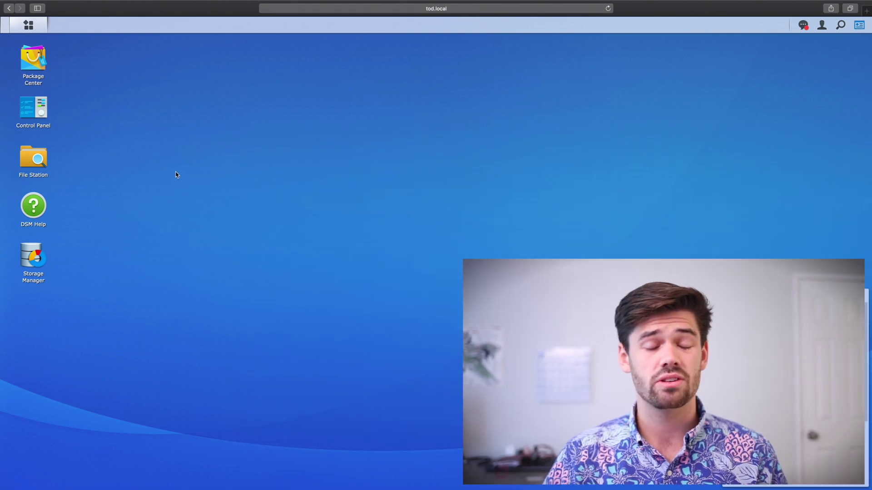
Step: Open Control Panel's Application Portal Reverse Proxy list and start a new rule
{"action": "left_click", "coordinate": [51, 114]}
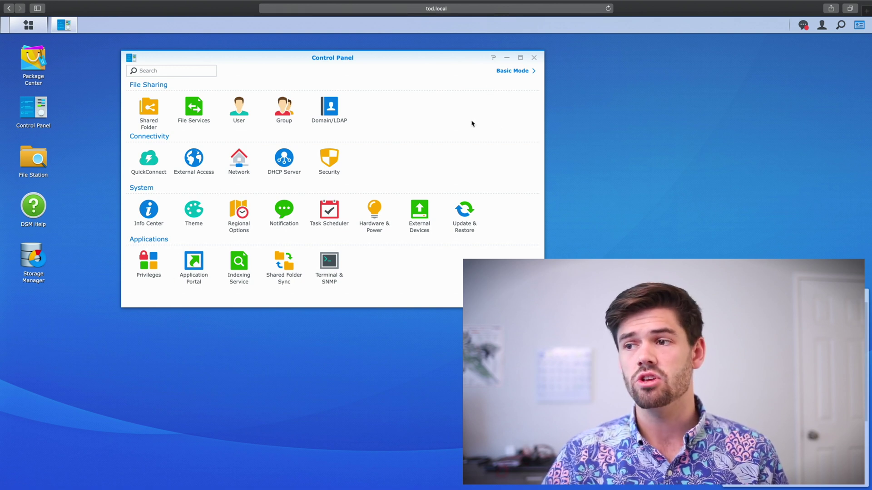
{"action": "left_click", "coordinate": [193, 266]}
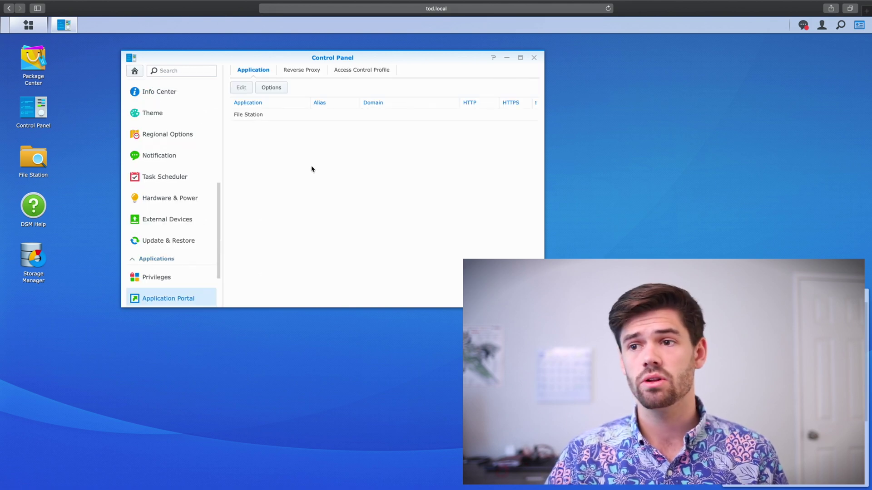
{"action": "left_click", "coordinate": [301, 72]}
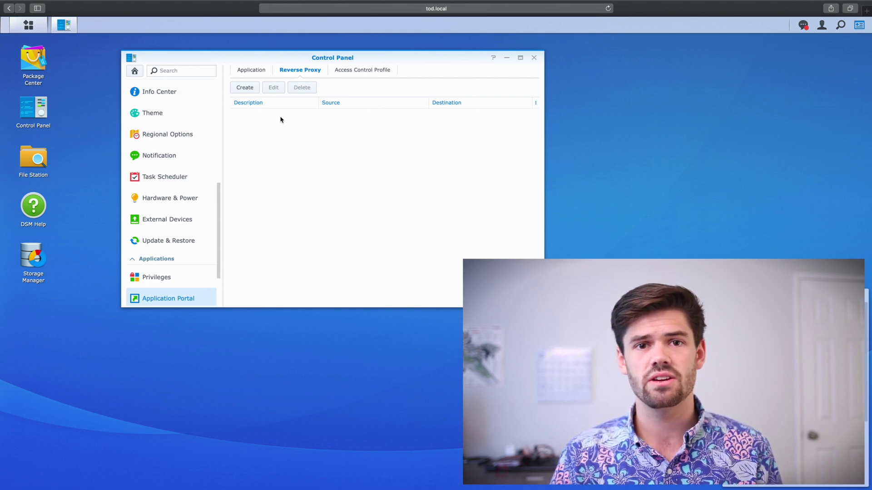
{"action": "left_click", "coordinate": [248, 87]}
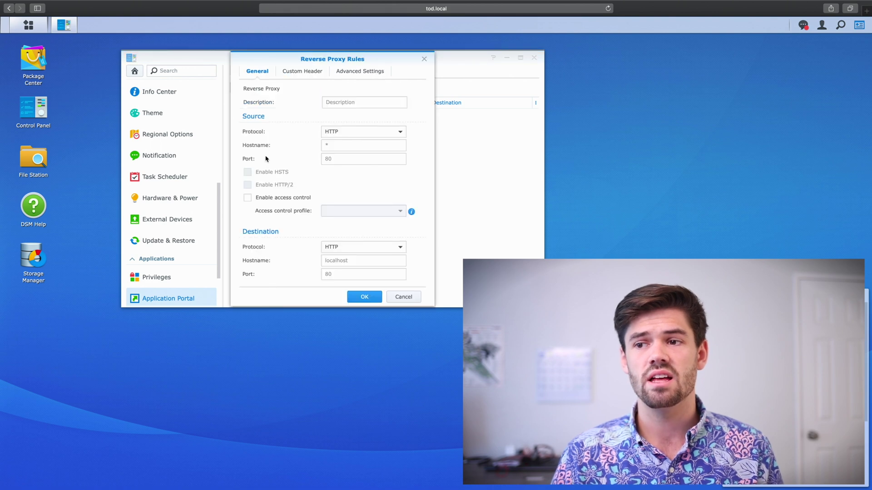
Step: Describe the rule as 'nas 1 http' with source HTTP, hostname nasone.spacerex.co, port 80
{"action": "left_click", "coordinate": [350, 103]}
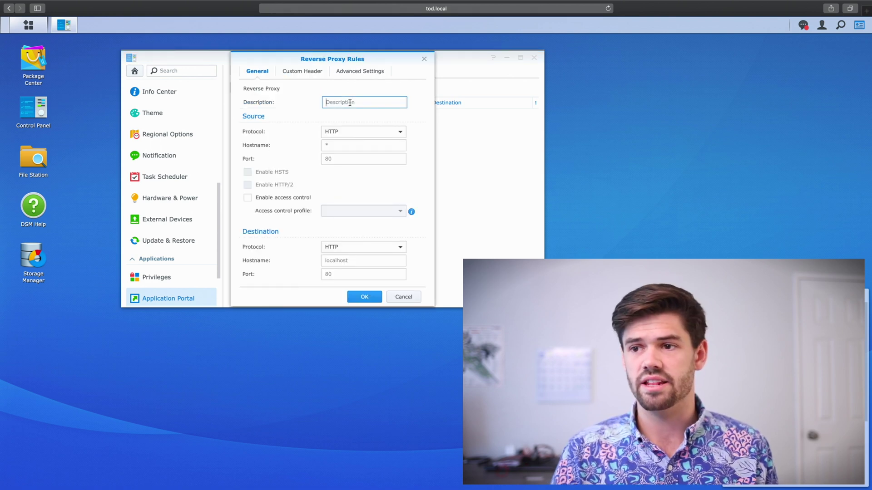
{"action": "type", "text": "nas 1"}
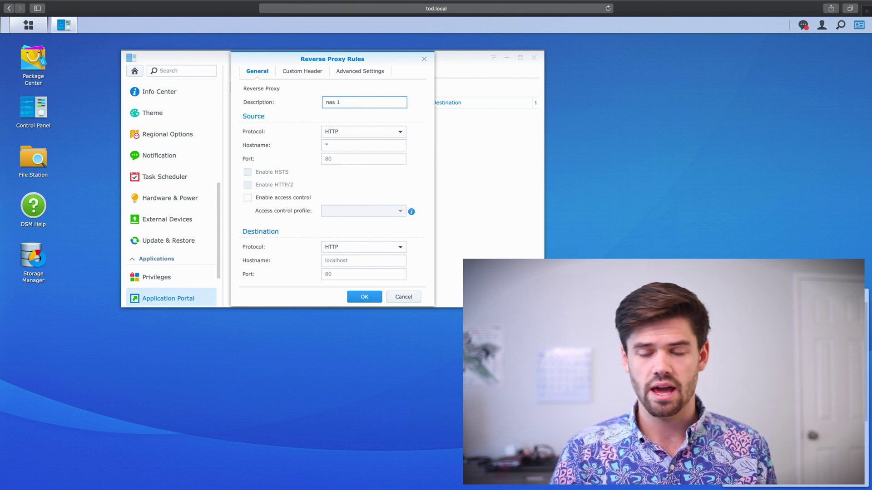
{"action": "type", "text": " http"}
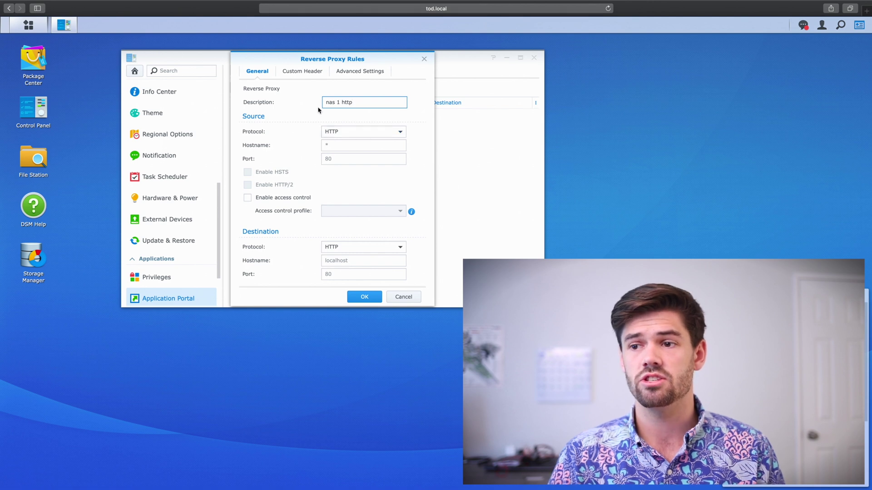
{"action": "left_click", "coordinate": [334, 133]}
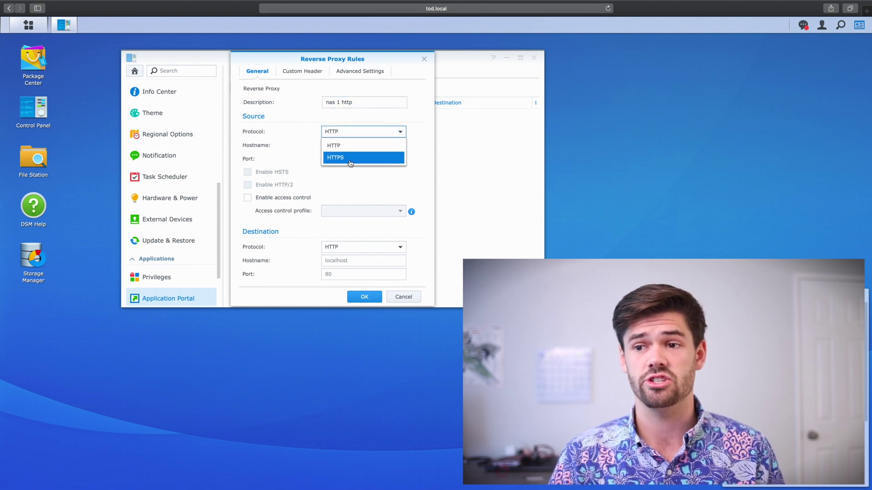
{"action": "left_click", "coordinate": [349, 143]}
{"action": "left_click", "coordinate": [348, 144]}
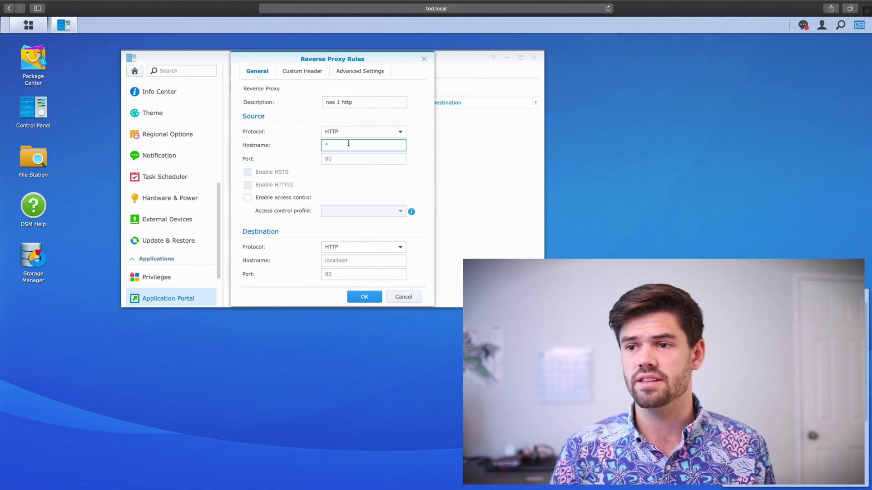
{"action": "type", "text": "nasone.s"}
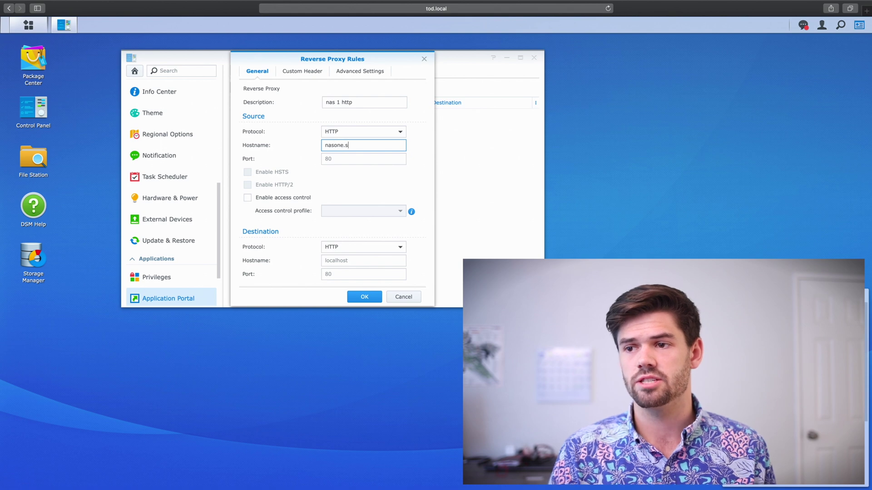
{"action": "type", "text": "pacerex.co"}
{"action": "key", "text": "Tab"}
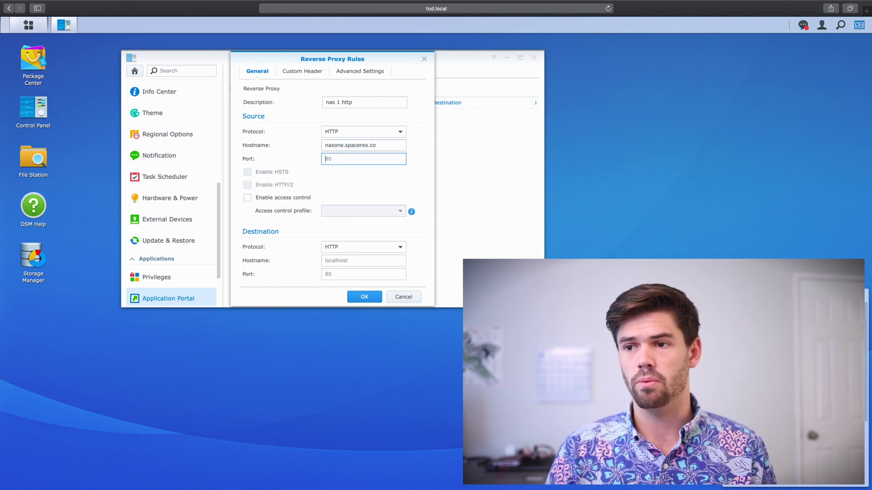
{"action": "type", "text": "80"}
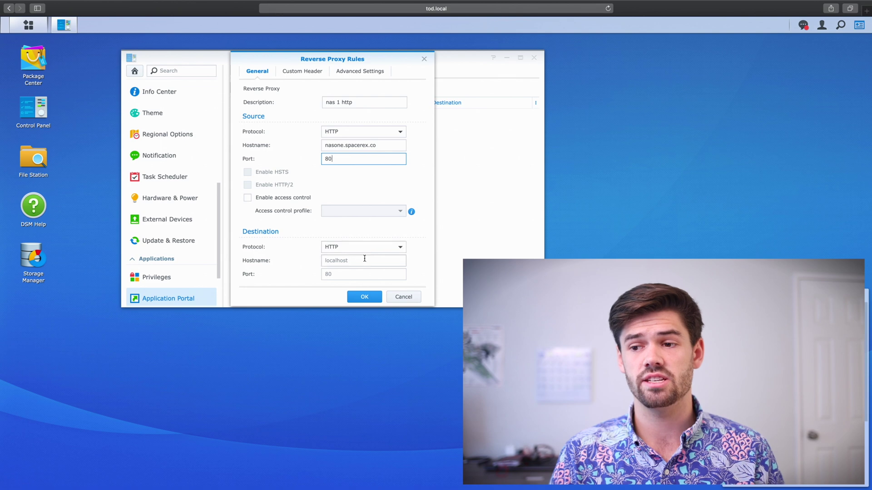
{"action": "left_click", "coordinate": [364, 259]}
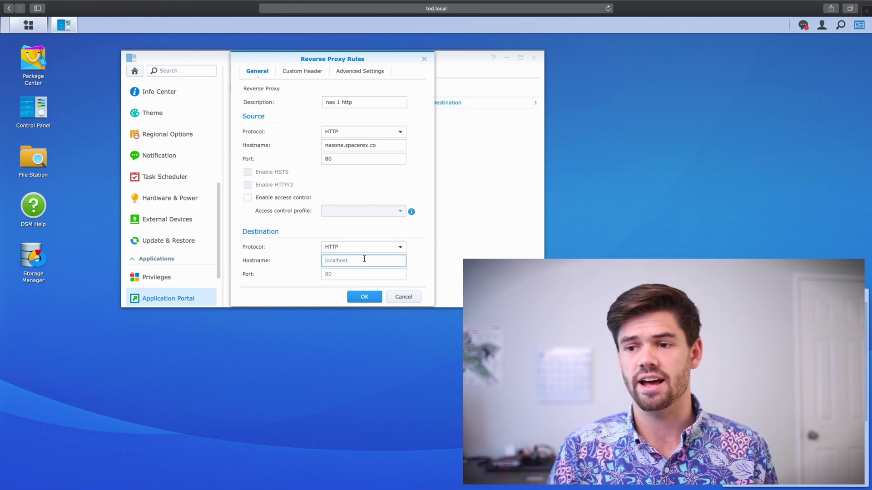
Step: Point the nas 1 http rule at destination 10.0.1.41 port 5000 and save it
{"action": "type", "text": "10.0.1.41"}
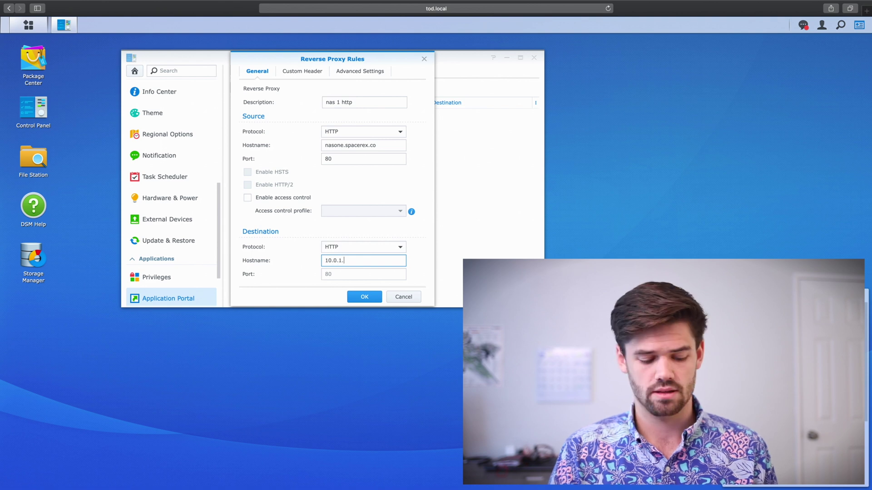
{"action": "key", "text": "Tab"}
{"action": "type", "text": "5000"}
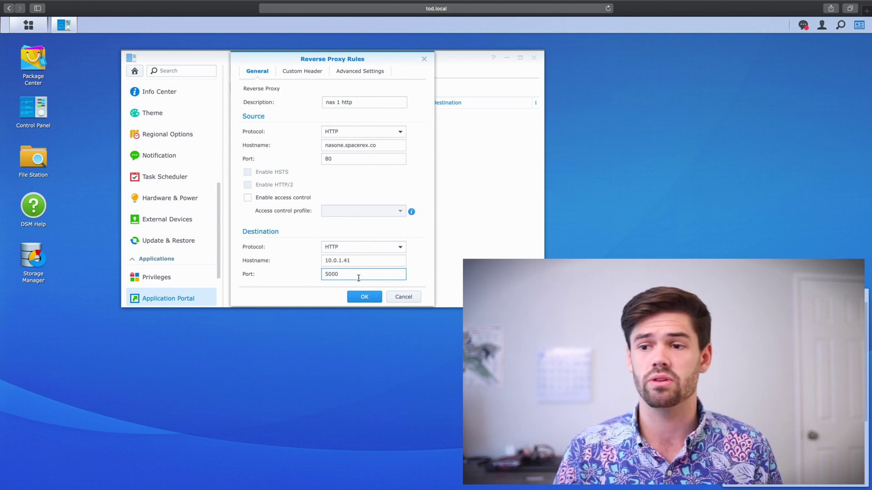
{"action": "left_click", "coordinate": [367, 297]}
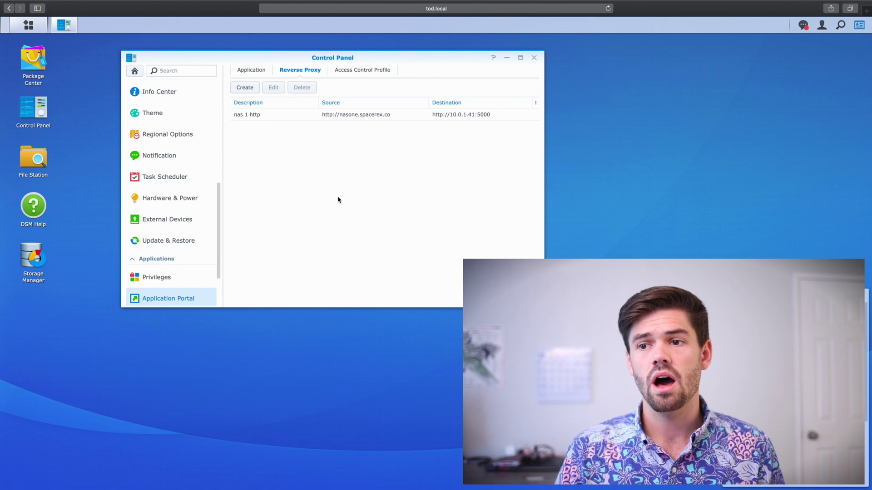
{"action": "left_click", "coordinate": [249, 91]}
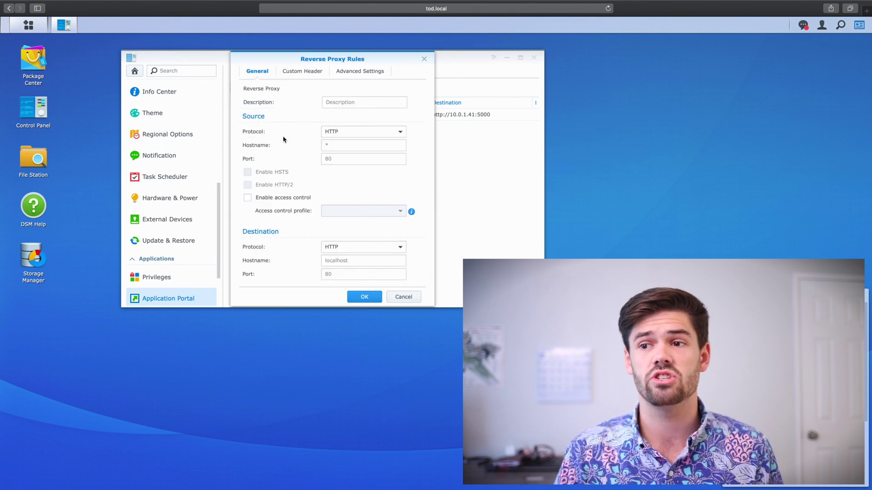
Step: Describe the second rule as 'nas 1 https' with source HTTPS, nasone.spacerex.co, port 443
{"action": "left_click", "coordinate": [361, 103]}
{"action": "type", "text": "nas 1 https"}
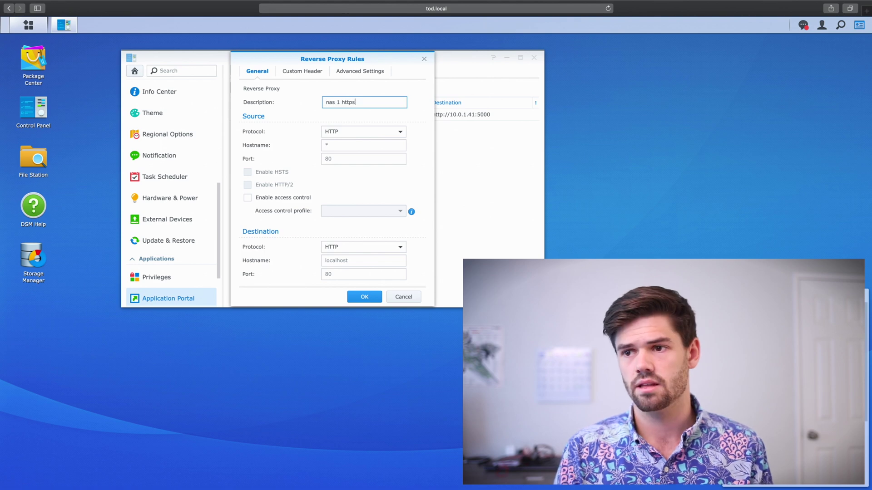
{"action": "key", "text": "Tab"}
{"action": "left_click", "coordinate": [363, 134]}
{"action": "left_click", "coordinate": [356, 155]}
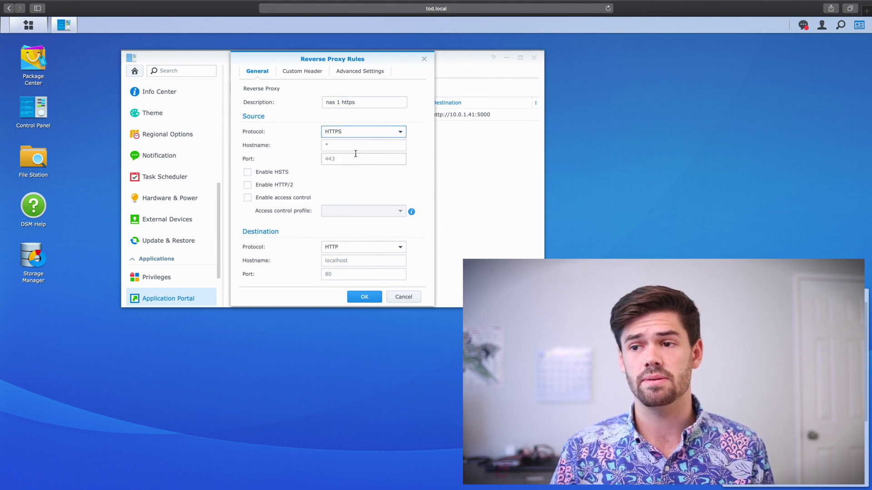
{"action": "left_click", "coordinate": [357, 147]}
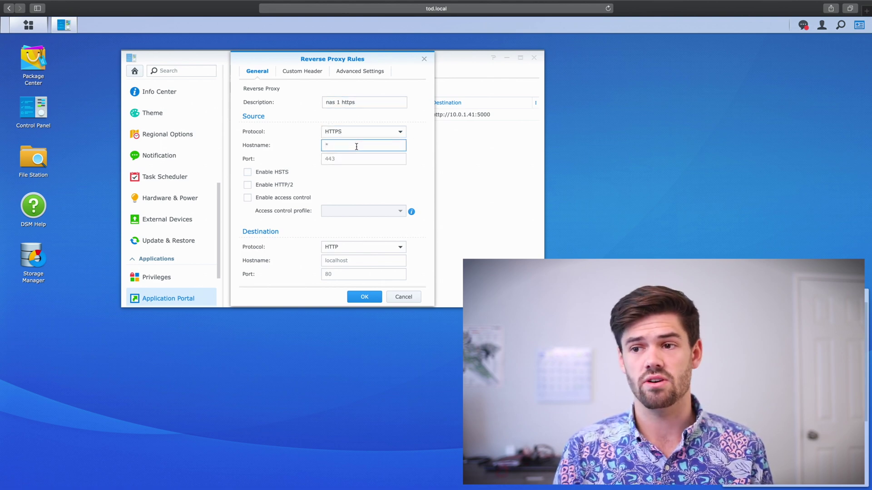
{"action": "type", "text": "nasone.spacerex.co"}
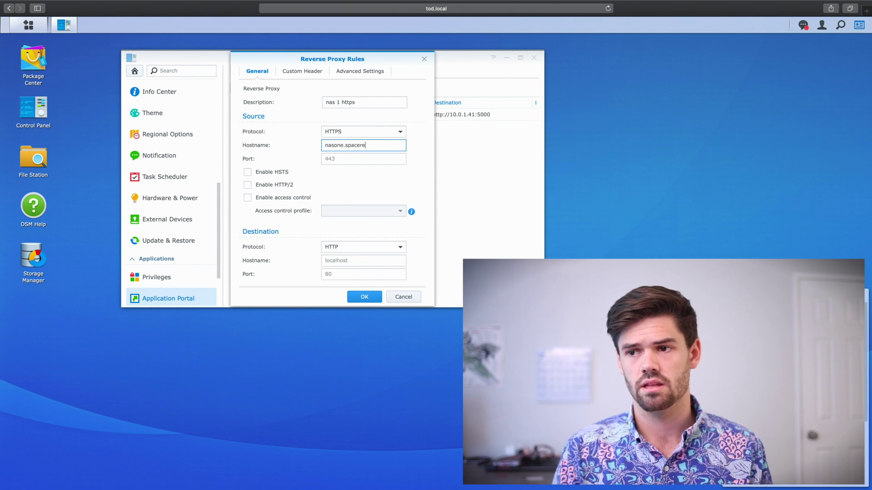
{"action": "key", "text": "Tab"}
{"action": "type", "text": "443"}
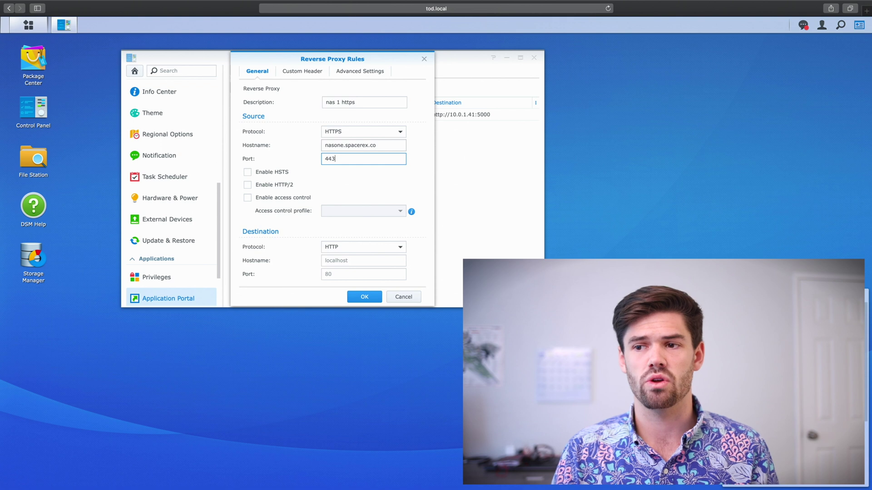
Step: Forward it to HTTPS 10.0.1.41 on port 5001 and enable HSTS
{"action": "left_click", "coordinate": [345, 246]}
{"action": "left_click", "coordinate": [336, 273]}
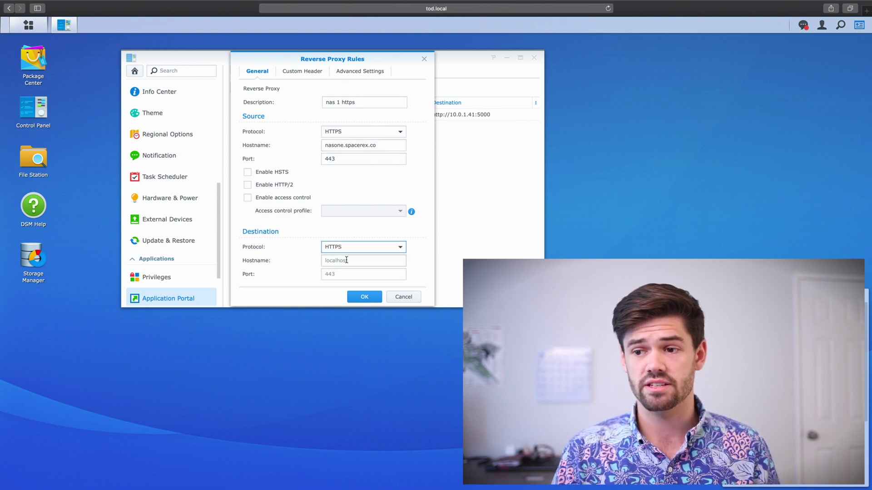
{"action": "left_click", "coordinate": [346, 262]}
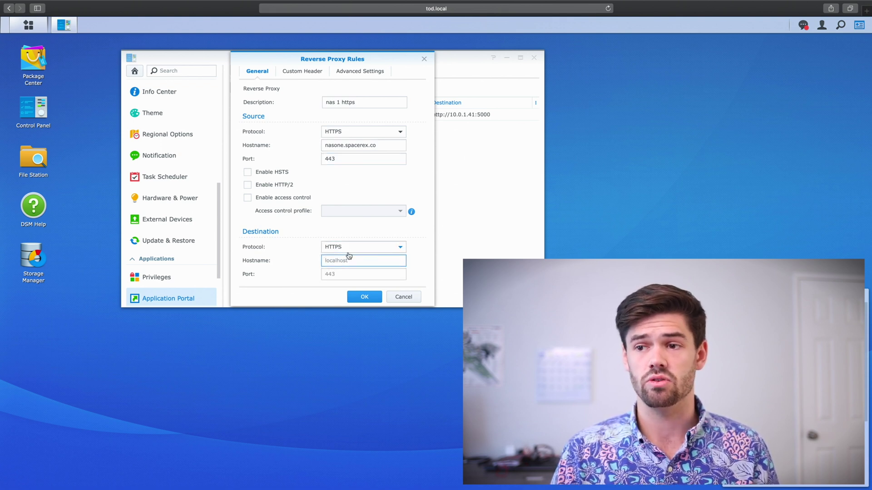
{"action": "type", "text": "10.0.1."}
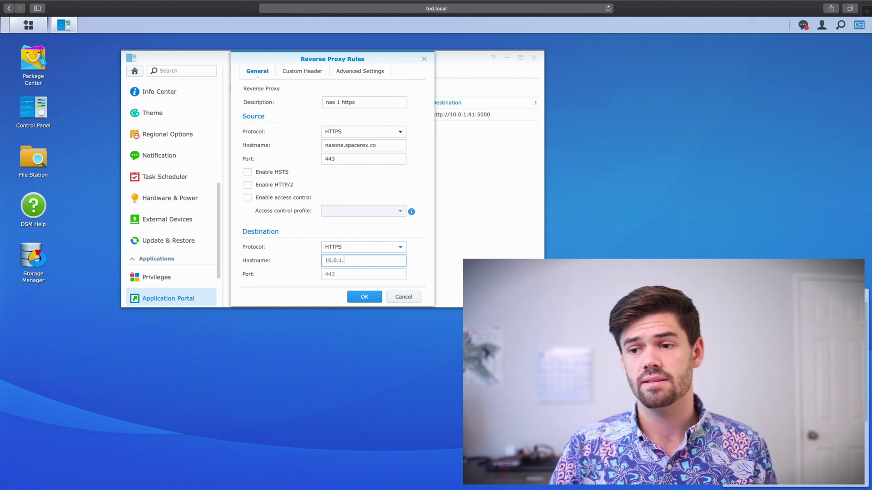
{"action": "type", "text": "41"}
{"action": "left_click", "coordinate": [335, 276]}
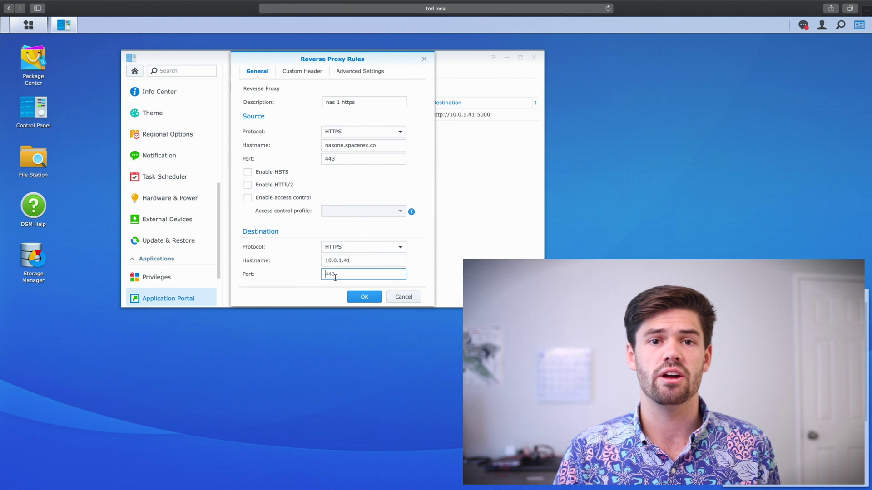
{"action": "type", "text": "5001"}
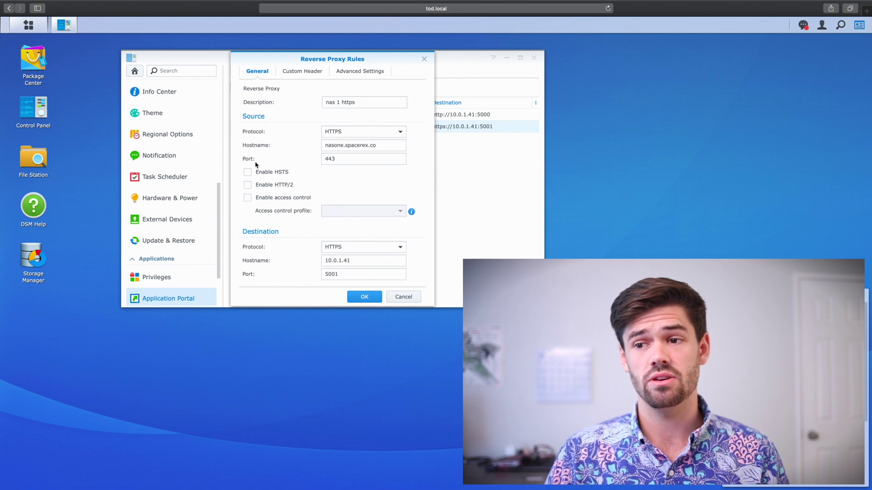
{"action": "left_click", "coordinate": [283, 175]}
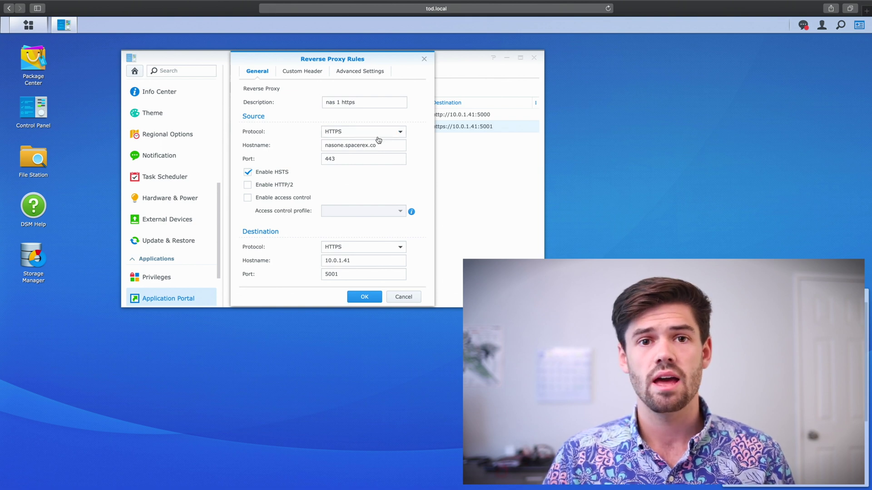
Step: Check the Custom Header tab, return to General, and save the nas 1 https rule
{"action": "left_click", "coordinate": [290, 75]}
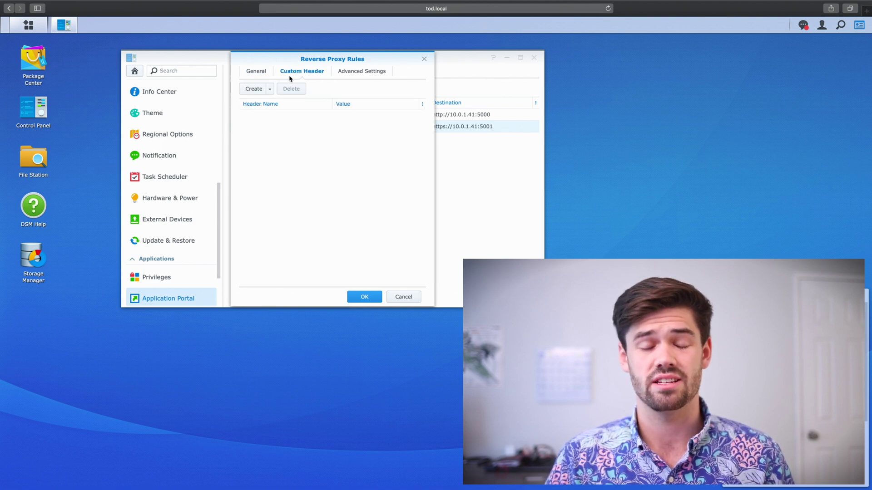
{"action": "left_click", "coordinate": [258, 71]}
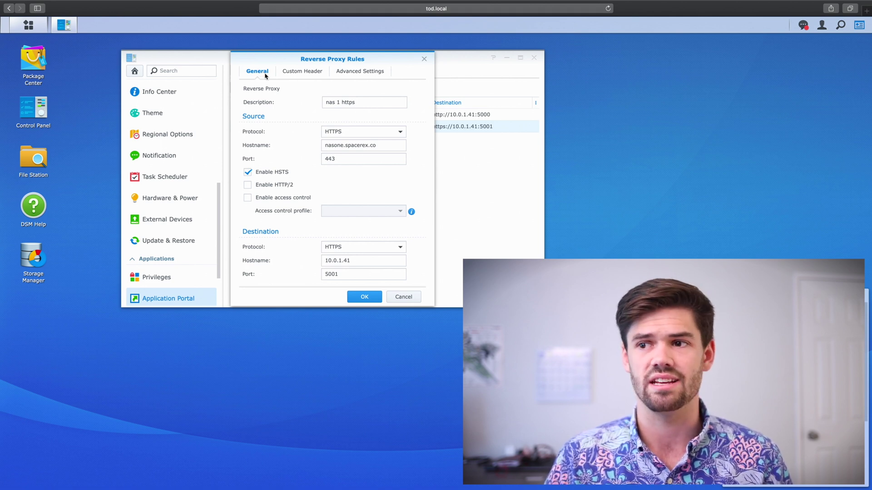
{"action": "left_click", "coordinate": [365, 297]}
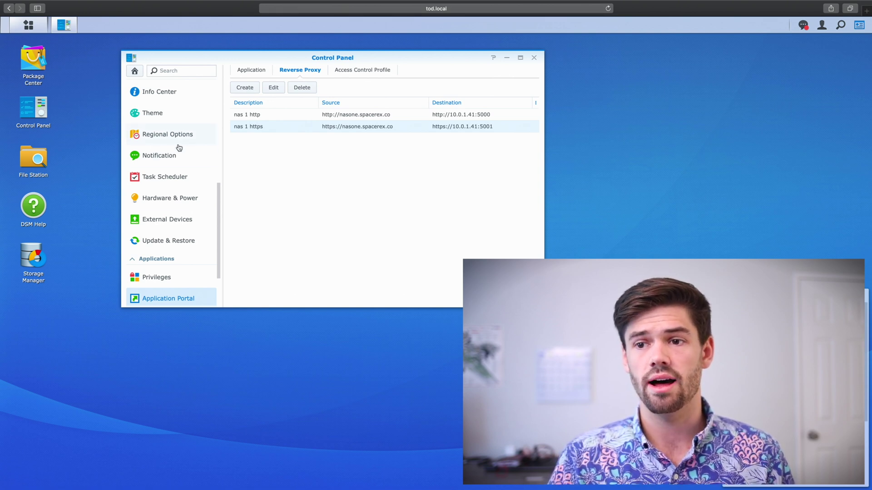
{"action": "scroll", "coordinate": [179, 147], "scroll_direction": "up", "scroll_amount": 3}
Step: In Security > Certificate, assign the nasone.spacerex.co certificate to the nasone.spacerex.co service
{"action": "left_click", "coordinate": [172, 126]}
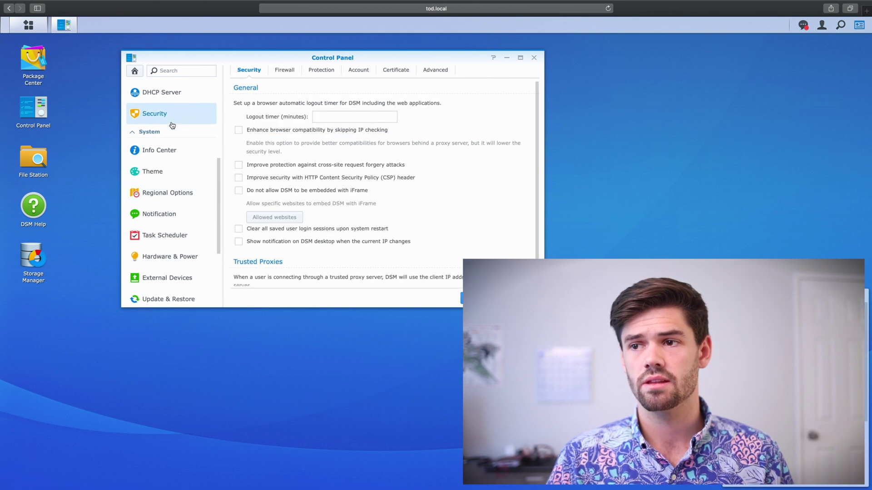
{"action": "left_click", "coordinate": [393, 71]}
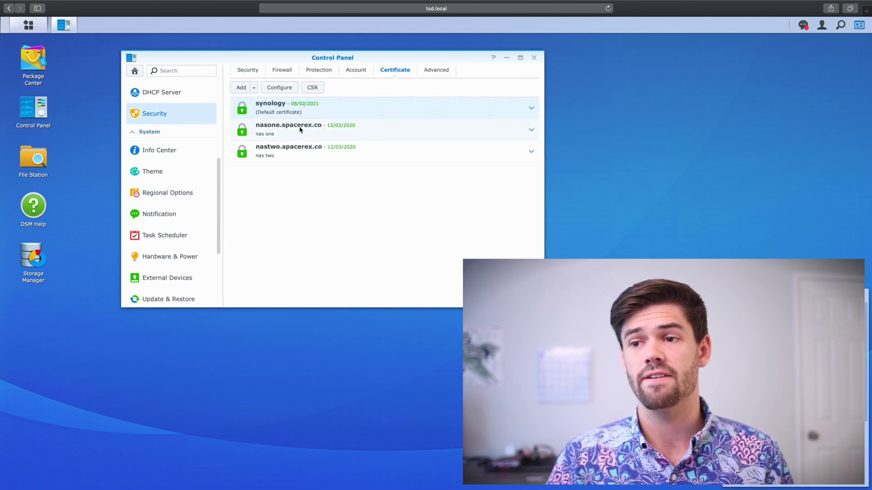
{"action": "left_click", "coordinate": [339, 133]}
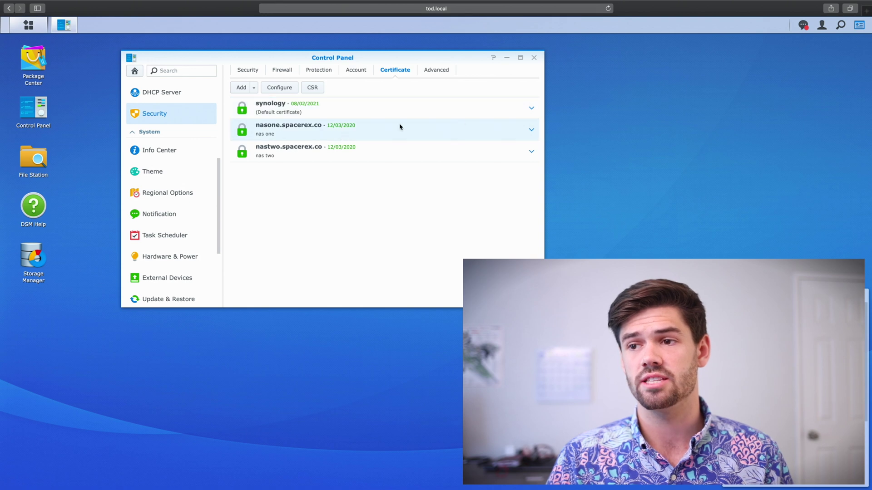
{"action": "left_click", "coordinate": [287, 88]}
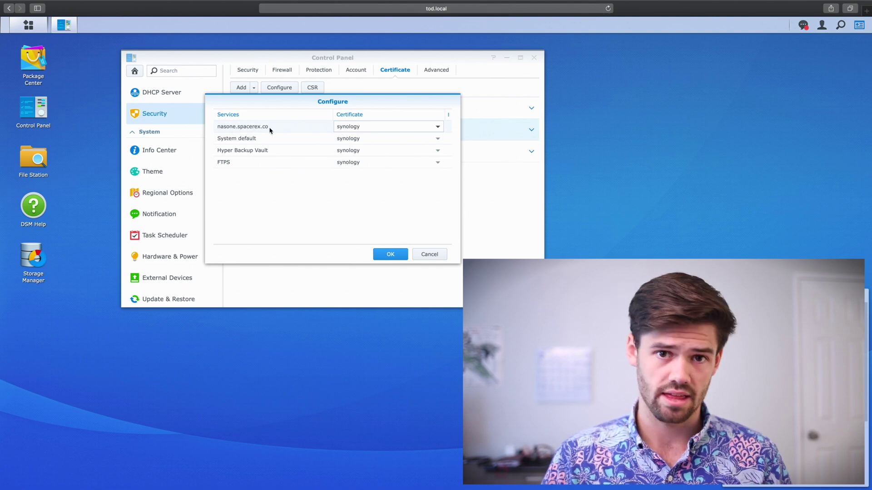
{"action": "left_click", "coordinate": [371, 127]}
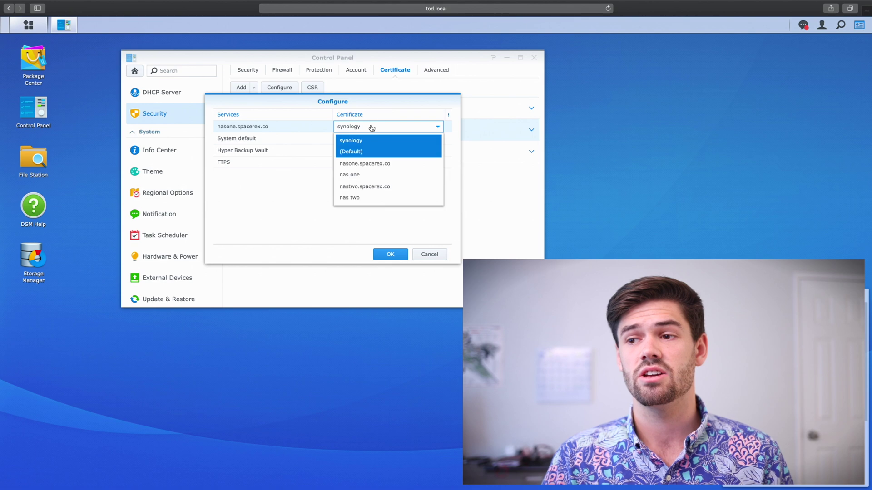
{"action": "left_click", "coordinate": [378, 168]}
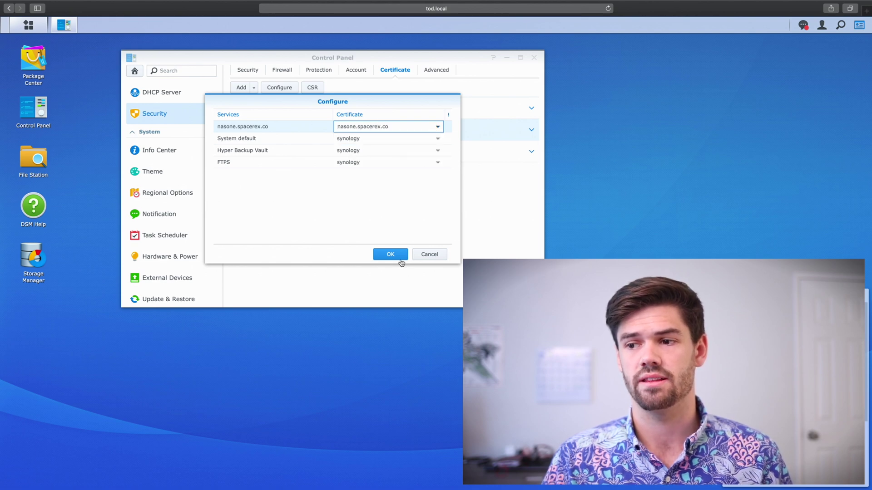
{"action": "left_click", "coordinate": [401, 256]}
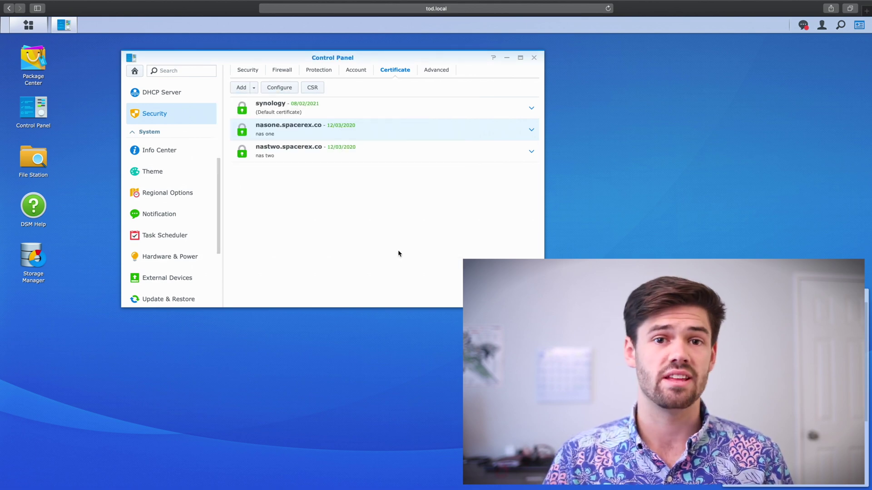
{"action": "scroll", "coordinate": [202, 234], "scroll_direction": "down", "scroll_amount": 5}
Step: Return to the Reverse Proxy list and load nasone.spacerex.co in a new browser tab
{"action": "left_click", "coordinate": [196, 231]}
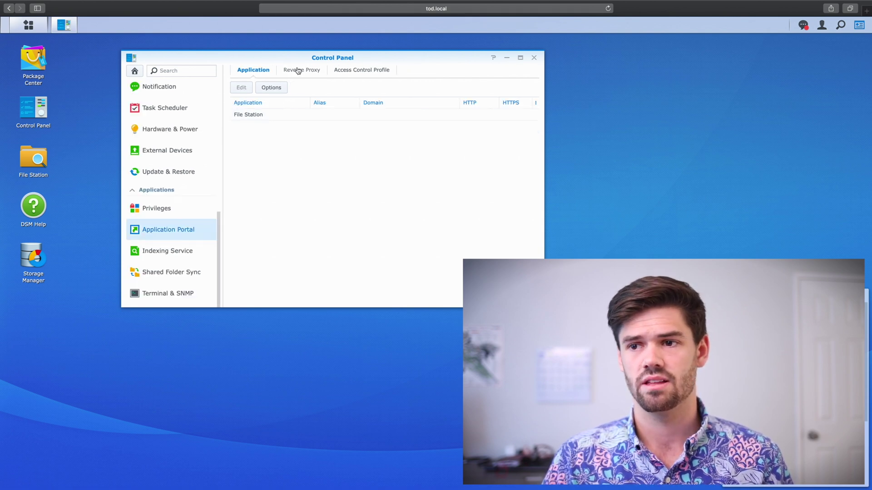
{"action": "left_click", "coordinate": [299, 70]}
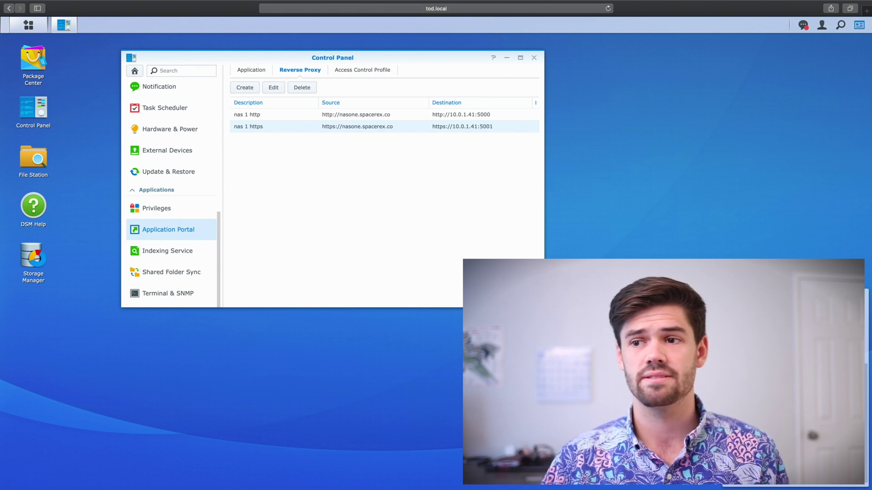
{"action": "key", "text": "Up"}
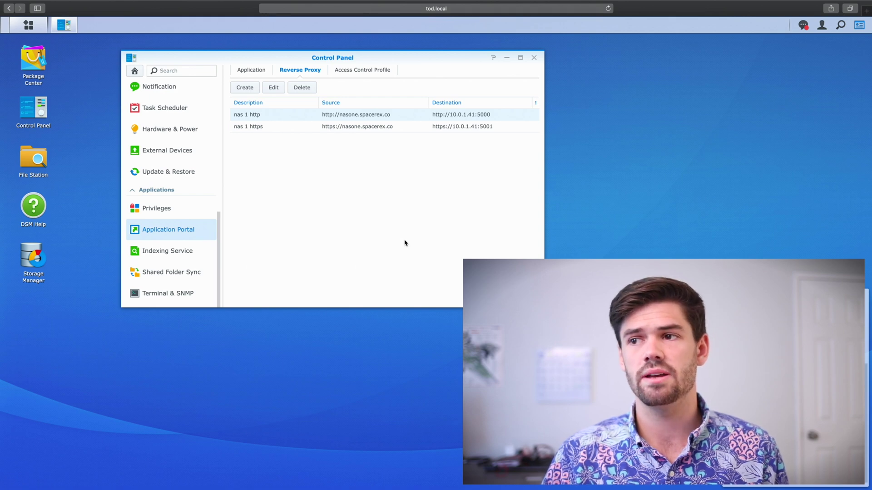
{"action": "key", "text": "super+t"}
{"action": "type", "text": "nas"}
{"action": "key", "text": "Return"}
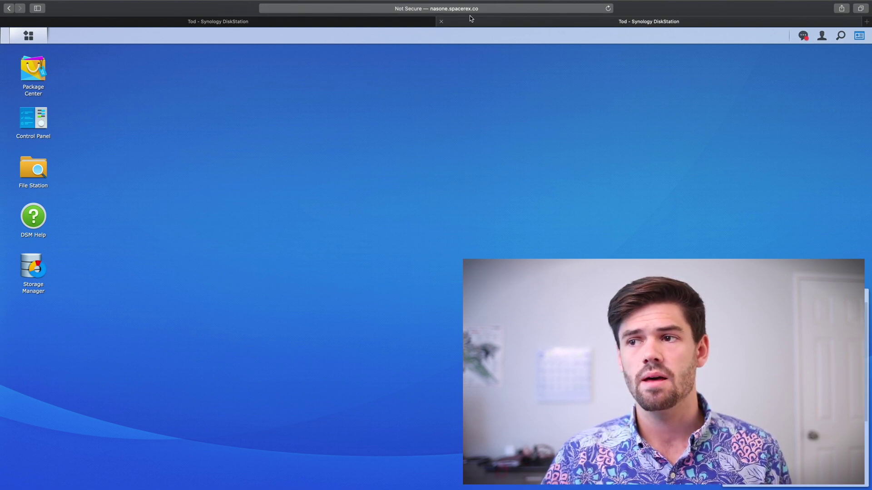
{"action": "left_click", "coordinate": [400, 8]}
{"action": "key", "text": "Up"}
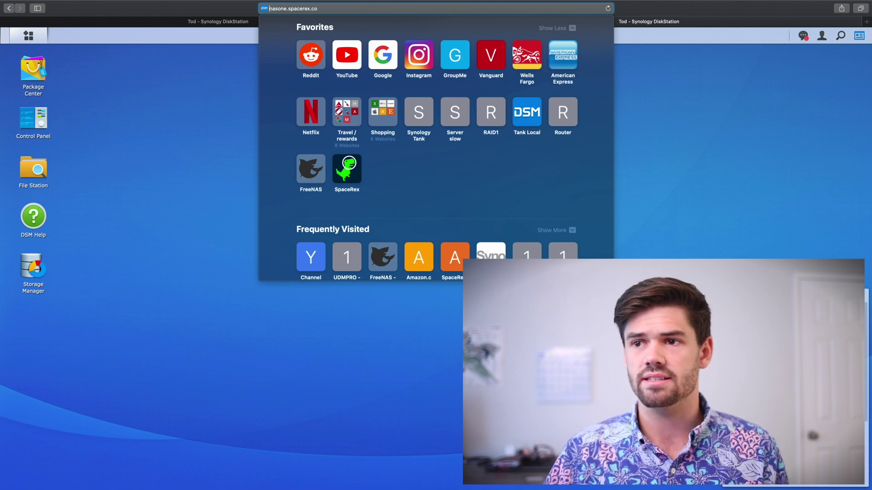
{"action": "type", "text": "https://"}
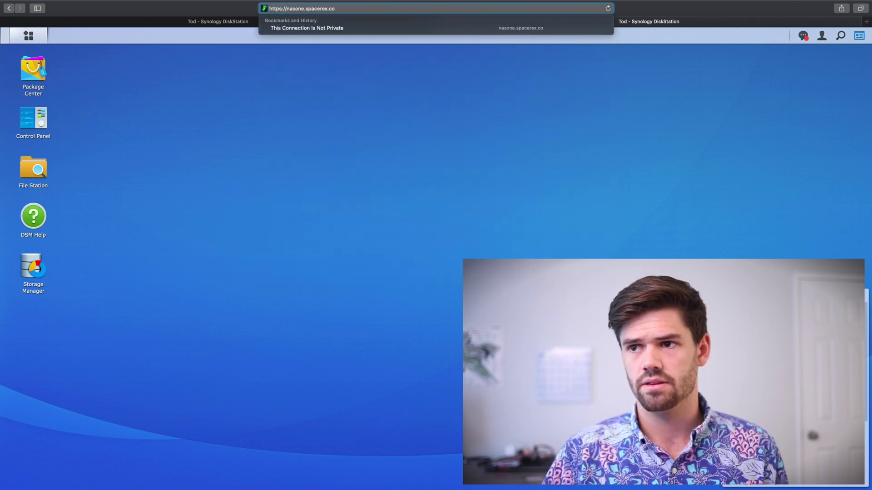
{"action": "key", "text": "Return"}
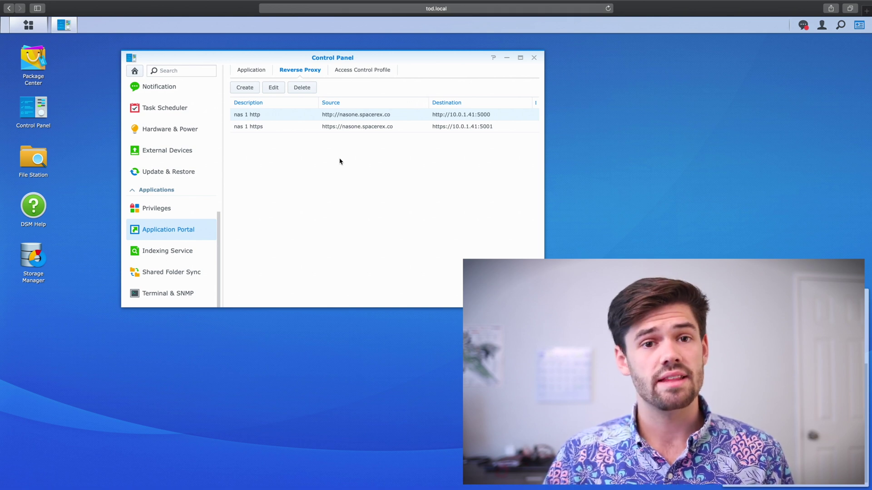
Step: Create rule 'nas 2 http' forwarding nastwo.spacerex.co port 80 to 10.0.1.40 port 5000
{"action": "left_click", "coordinate": [257, 95]}
{"action": "left_click", "coordinate": [375, 101]}
{"action": "type", "text": "n"}
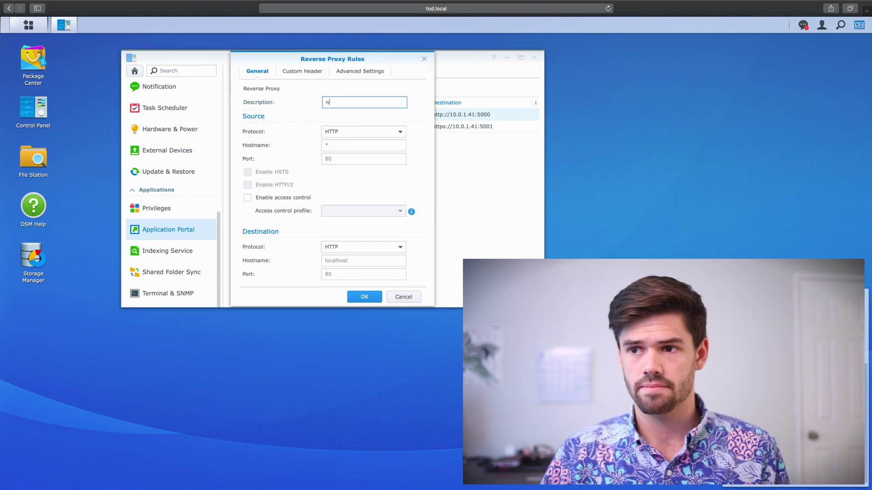
{"action": "type", "text": "as 2 http"}
{"action": "key", "text": "Tab"}
{"action": "left_click", "coordinate": [365, 144]}
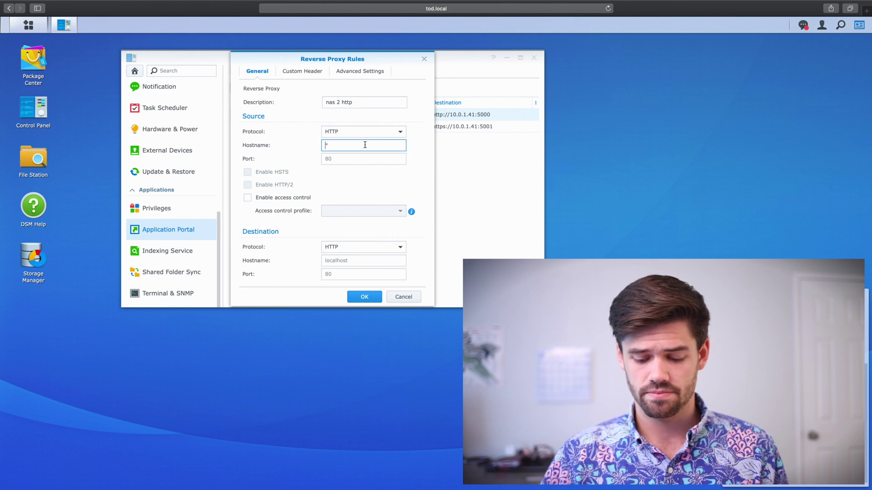
{"action": "type", "text": "*"}
{"action": "type", "text": "nas"}
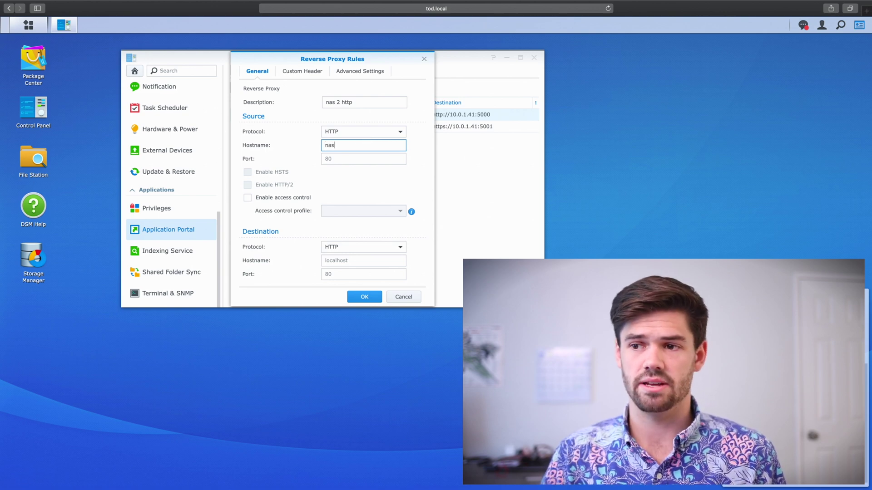
{"action": "type", "text": "two.spacerex.co"}
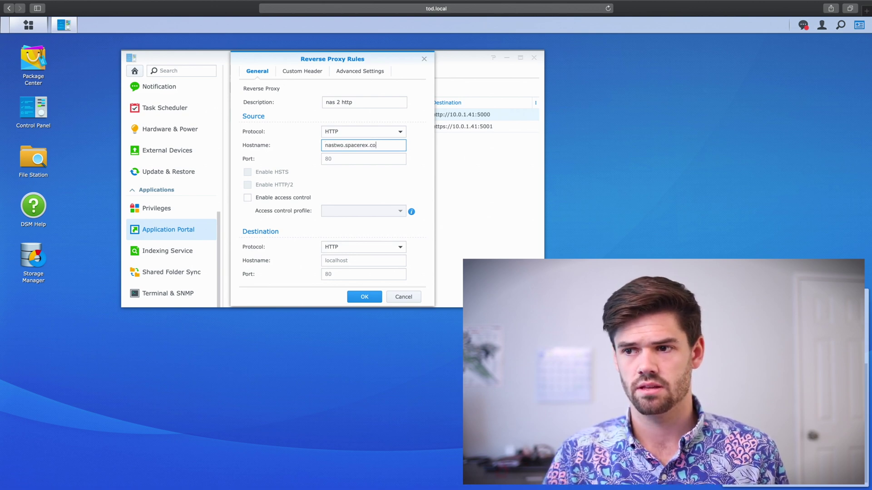
{"action": "key", "text": "Tab"}
{"action": "type", "text": "80"}
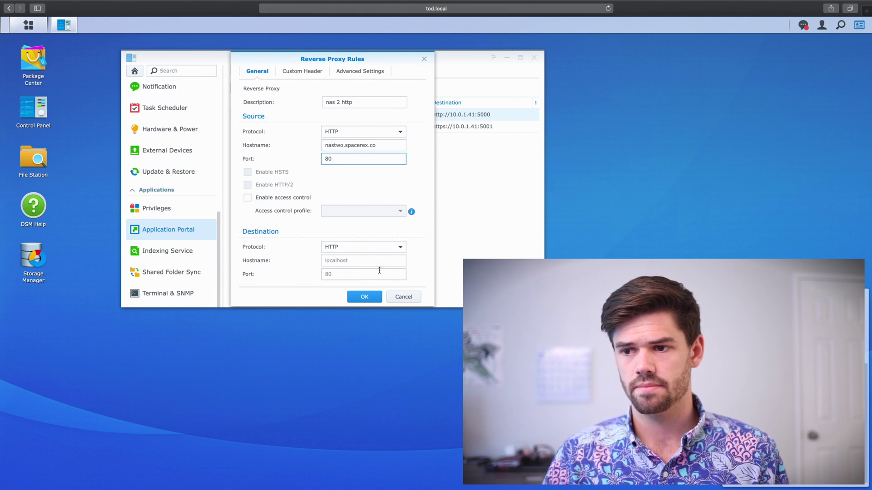
{"action": "left_click", "coordinate": [355, 257]}
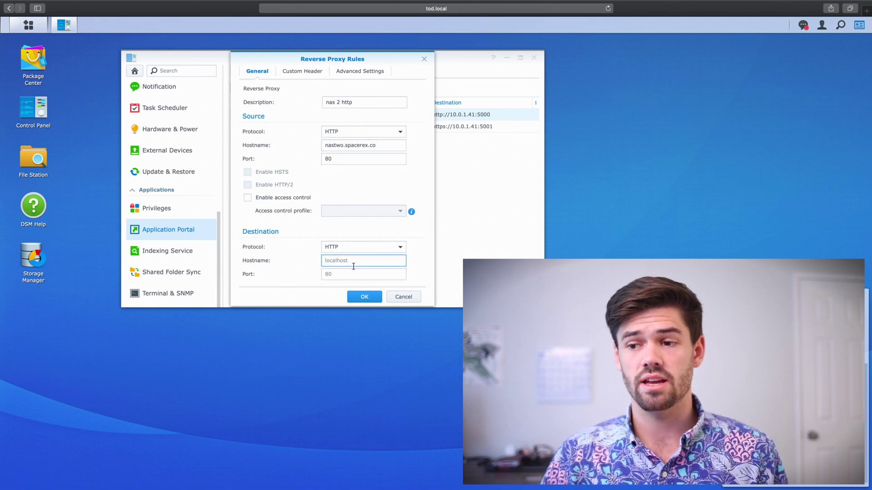
{"action": "type", "text": "10.0."}
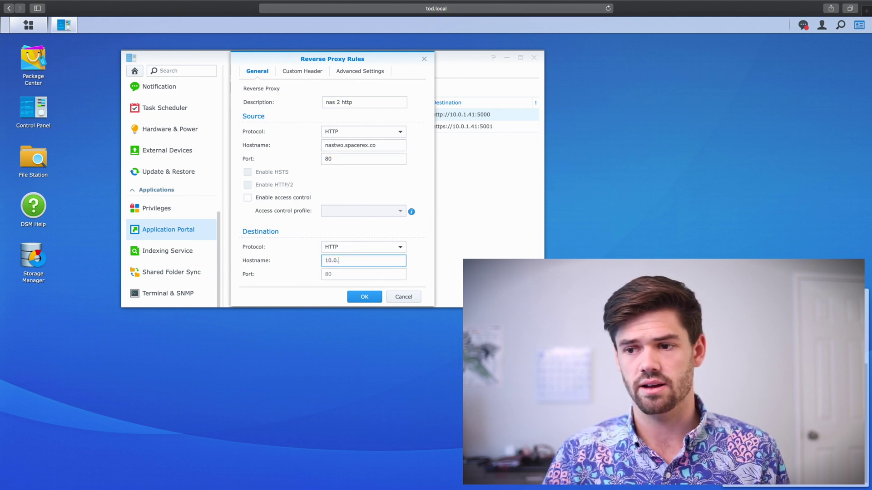
{"action": "type", "text": "1."}
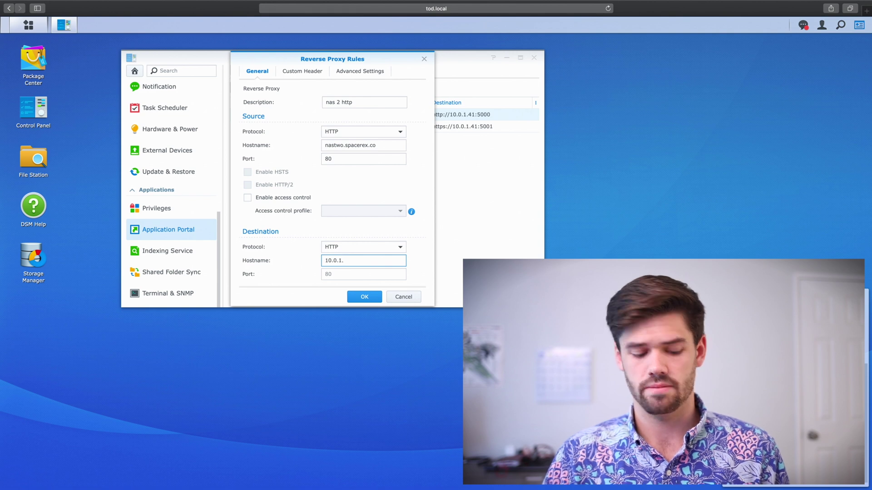
{"action": "type", "text": "40"}
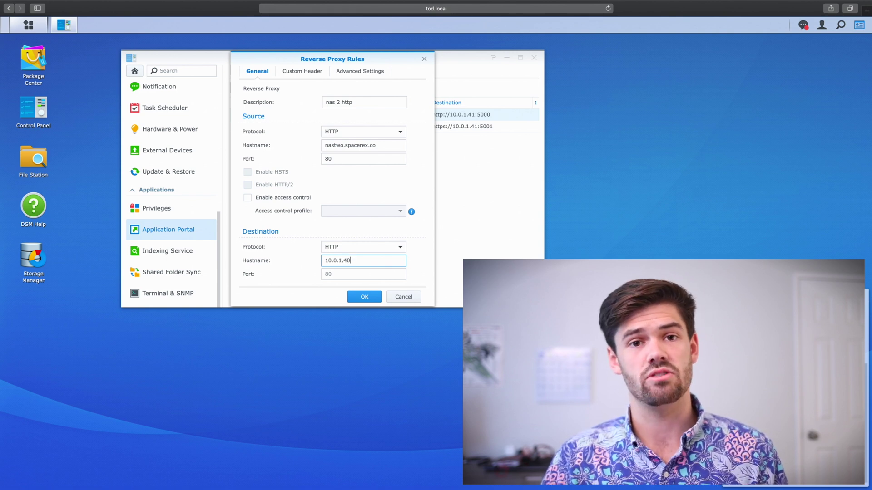
{"action": "left_click", "coordinate": [363, 274]}
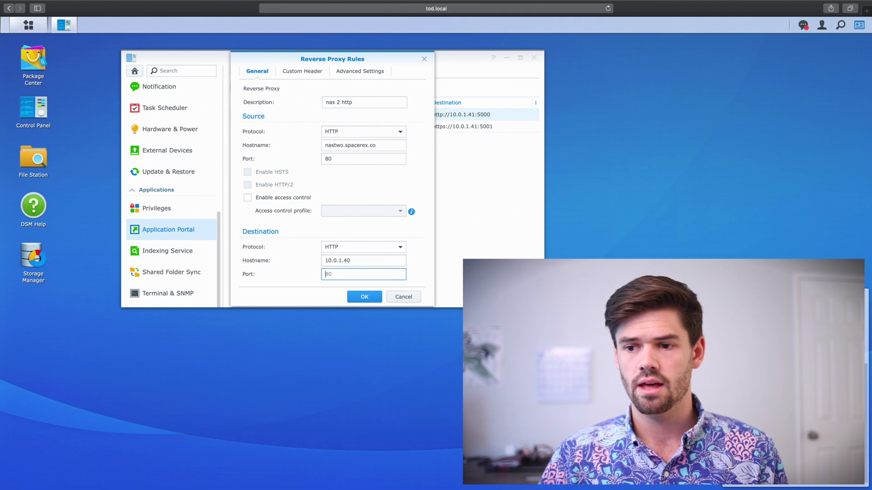
{"action": "type", "text": "5000"}
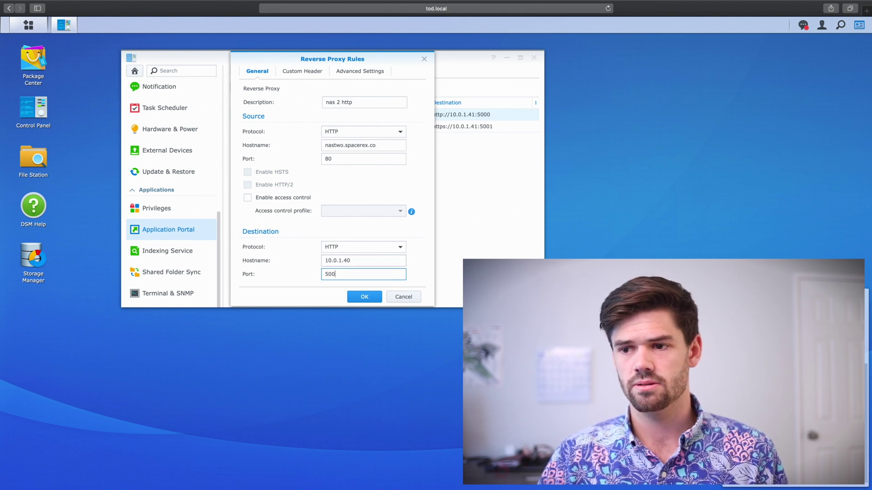
{"action": "left_click", "coordinate": [364, 302]}
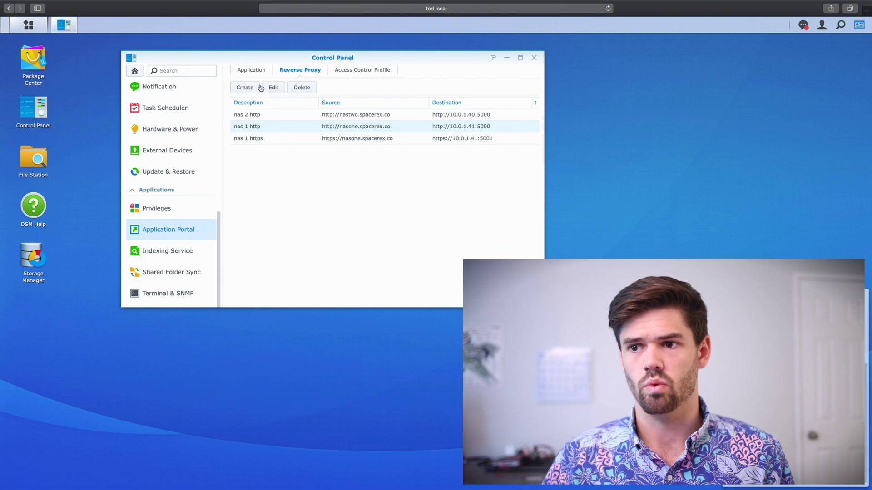
Step: Create rule 'nas 2 https' forwarding HTTPS nastwo.spacerex.co:443 to HTTPS 10.0.1.40:5001
{"action": "left_click", "coordinate": [254, 88]}
{"action": "left_click", "coordinate": [340, 104]}
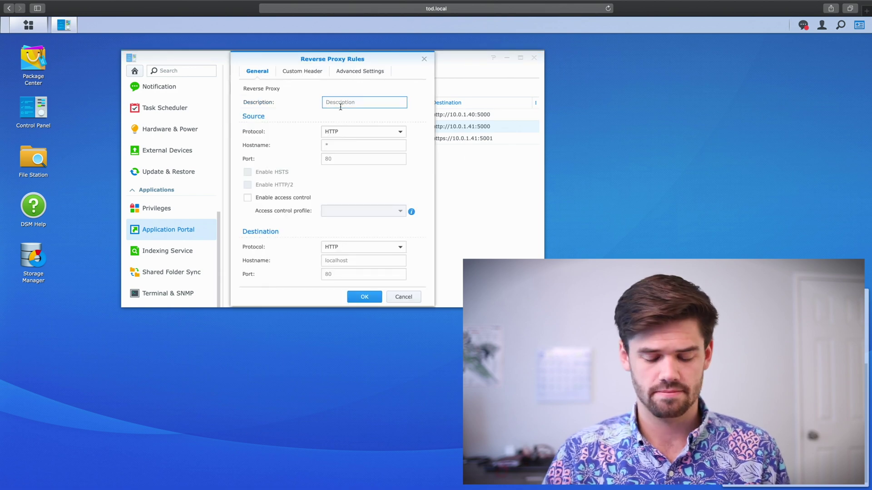
{"action": "type", "text": "nas 2 https"}
{"action": "key", "text": "Tab"}
{"action": "key", "text": "Down"}
{"action": "key", "text": "Tab"}
{"action": "type", "text": "nastwo.spacerex.co"}
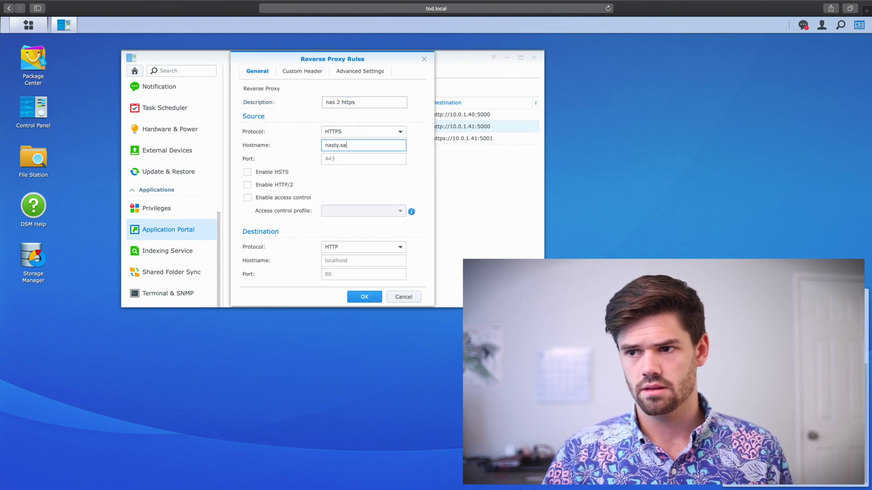
{"action": "key", "text": "Tab"}
{"action": "type", "text": "443"}
{"action": "key", "text": "Tab"}
{"action": "key", "text": "space"}
{"action": "key", "text": "Tab"}
{"action": "key", "text": "Tab"}
{"action": "key", "text": "Tab"}
{"action": "key", "text": "Down"}
{"action": "key", "text": "Tab"}
{"action": "type", "text": "10.0.1.40"}
{"action": "key", "text": "Tab"}
{"action": "type", "text": "5001"}
{"action": "left_click", "coordinate": [364, 296]}
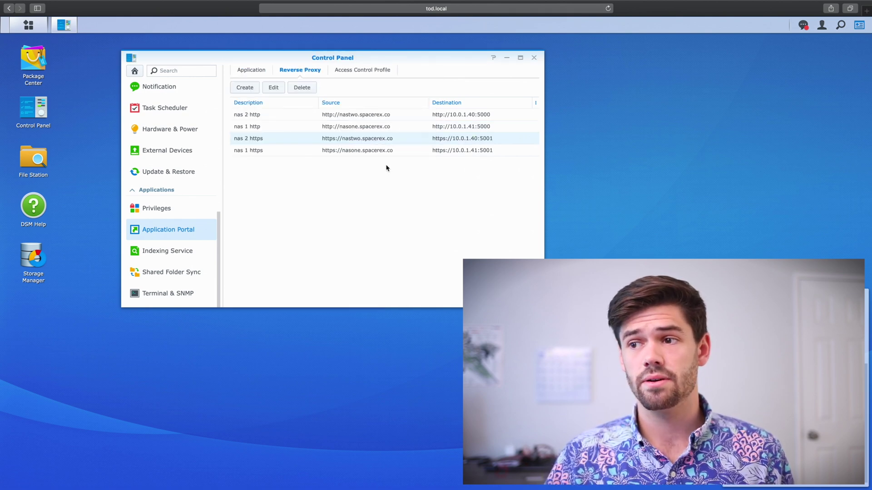
Step: In Security > Certificate, assign the nastwo.spacerex.co certificate to the nastwo.spacerex.co service
{"action": "scroll", "coordinate": [166, 148], "scroll_direction": "up", "scroll_amount": 10}
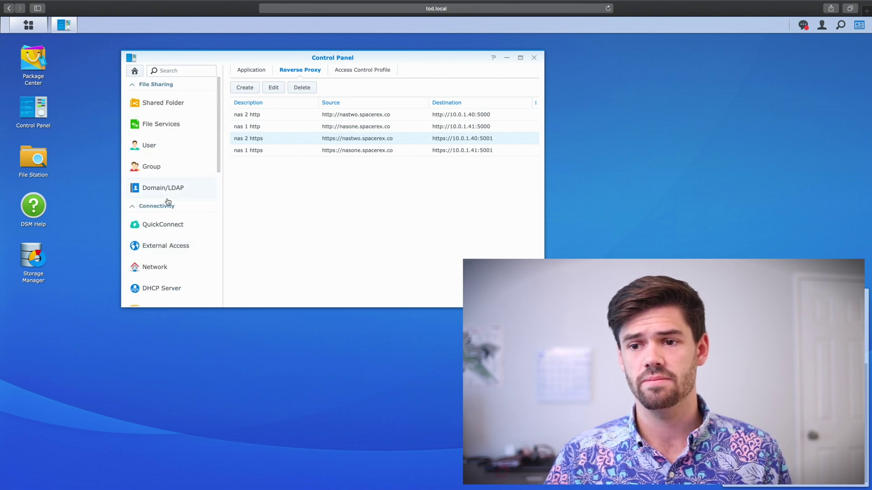
{"action": "scroll", "coordinate": [162, 245], "scroll_direction": "down", "scroll_amount": 3}
{"action": "left_click", "coordinate": [162, 261]}
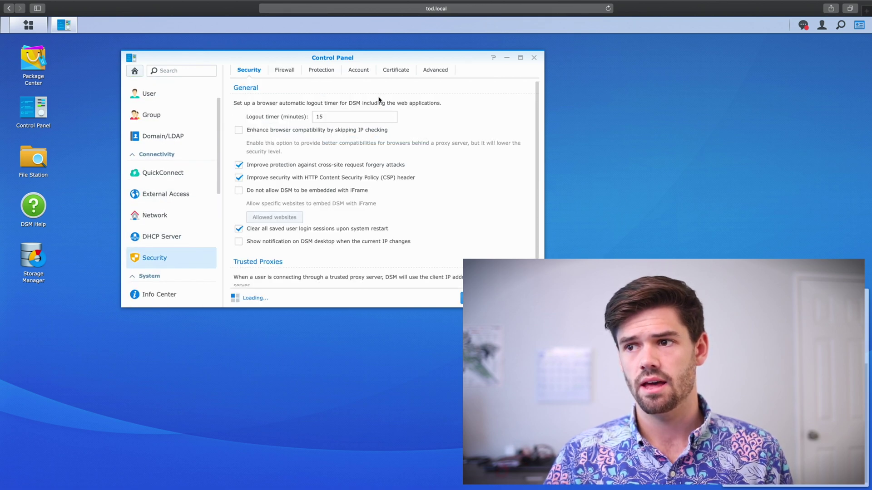
{"action": "left_click", "coordinate": [395, 70]}
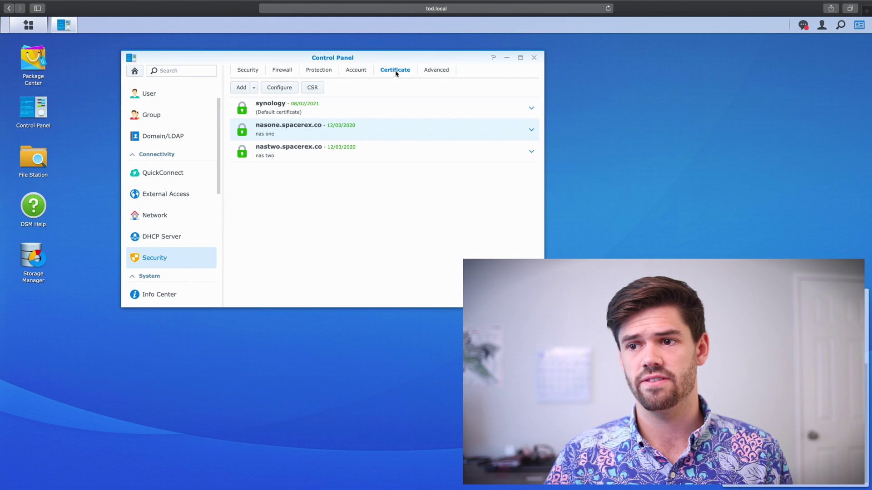
{"action": "left_click", "coordinate": [288, 92]}
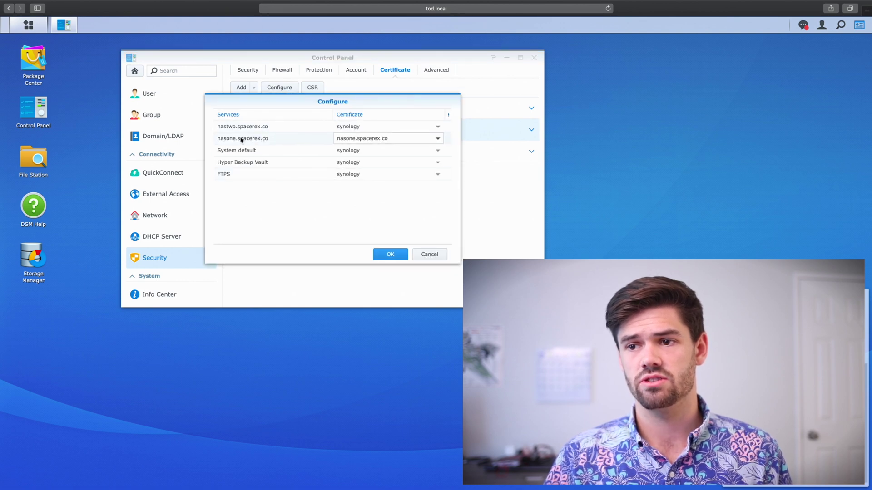
{"action": "key", "text": "Down"}
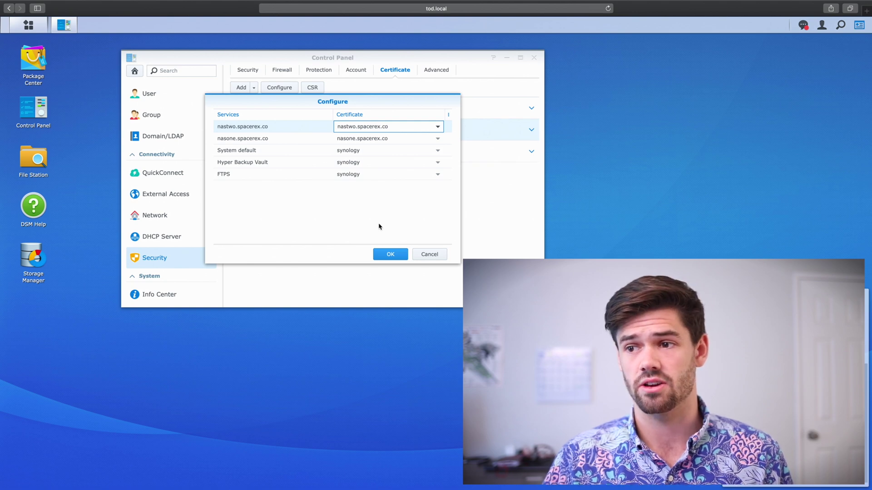
{"action": "left_click", "coordinate": [390, 254]}
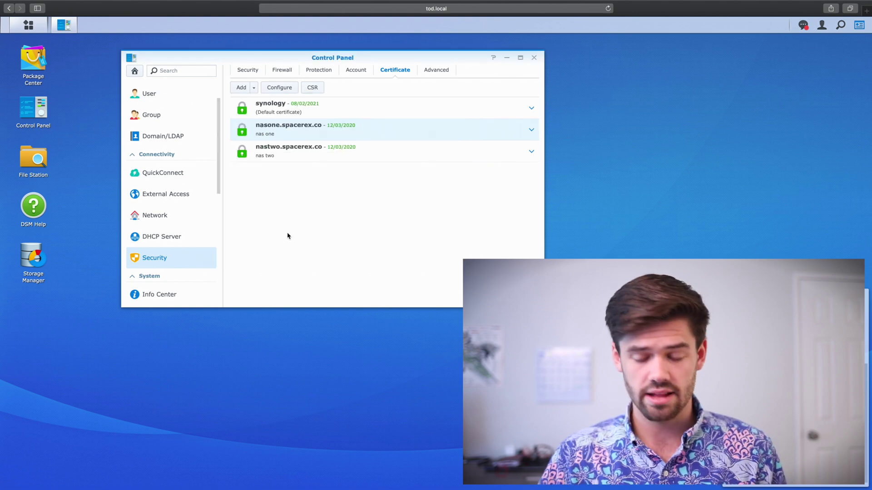
{"action": "key", "text": "ctrl+t"}
{"action": "type", "text": "nastwo.spacerex.co"}
{"action": "key", "text": "Return"}
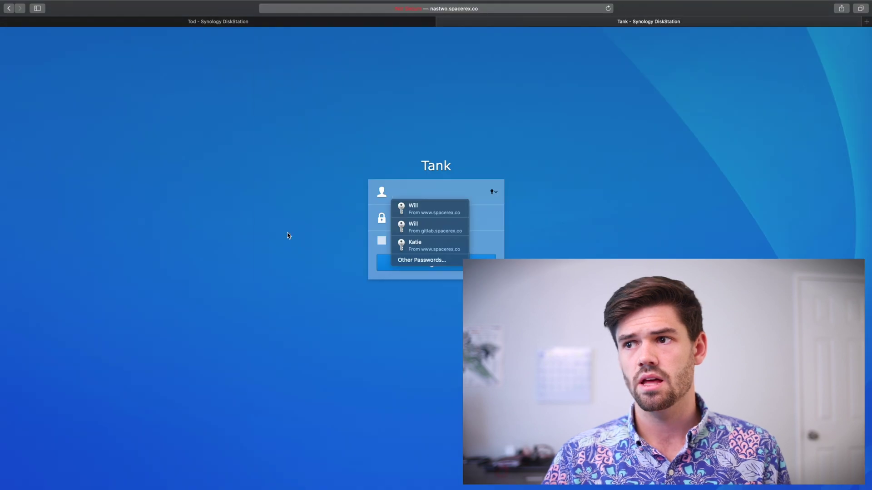
{"action": "left_click", "coordinate": [469, 8]}
{"action": "left_click", "coordinate": [619, 111]}
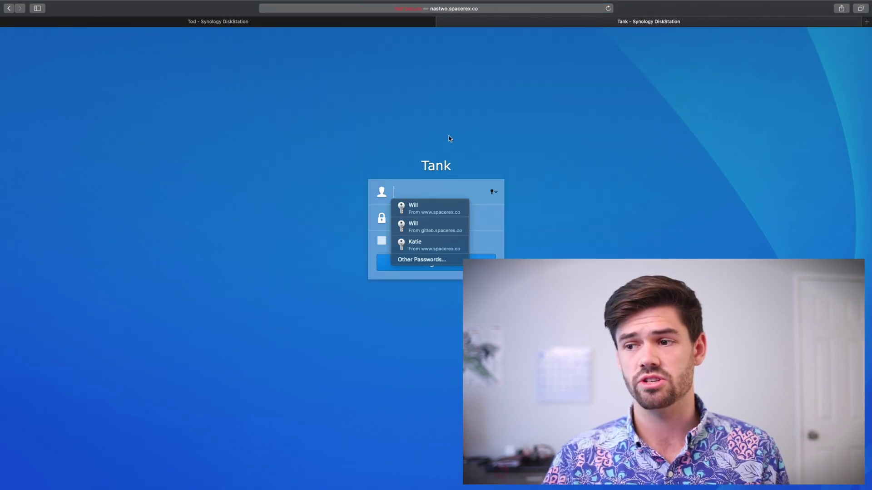
{"action": "left_click", "coordinate": [483, 9]}
{"action": "key", "text": "Left"}
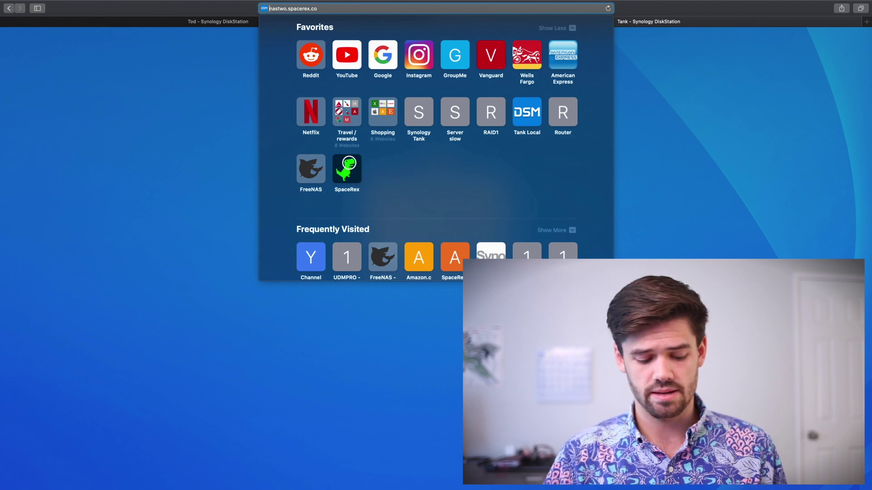
{"action": "type", "text": "https://"}
{"action": "key", "text": "Return"}
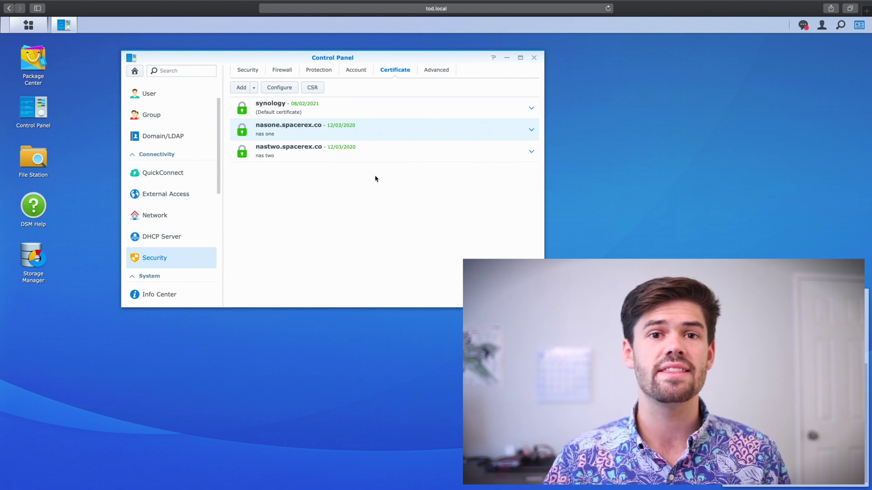
{"action": "scroll", "coordinate": [182, 204], "scroll_direction": "down", "scroll_amount": 10}
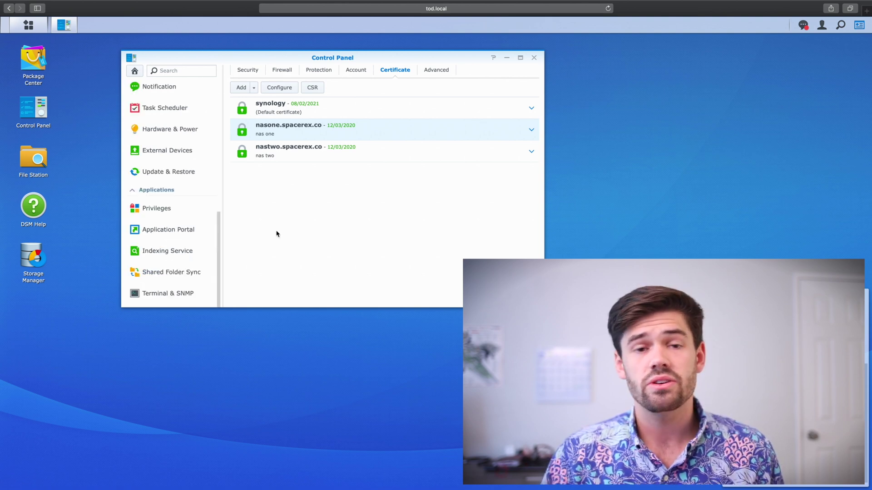